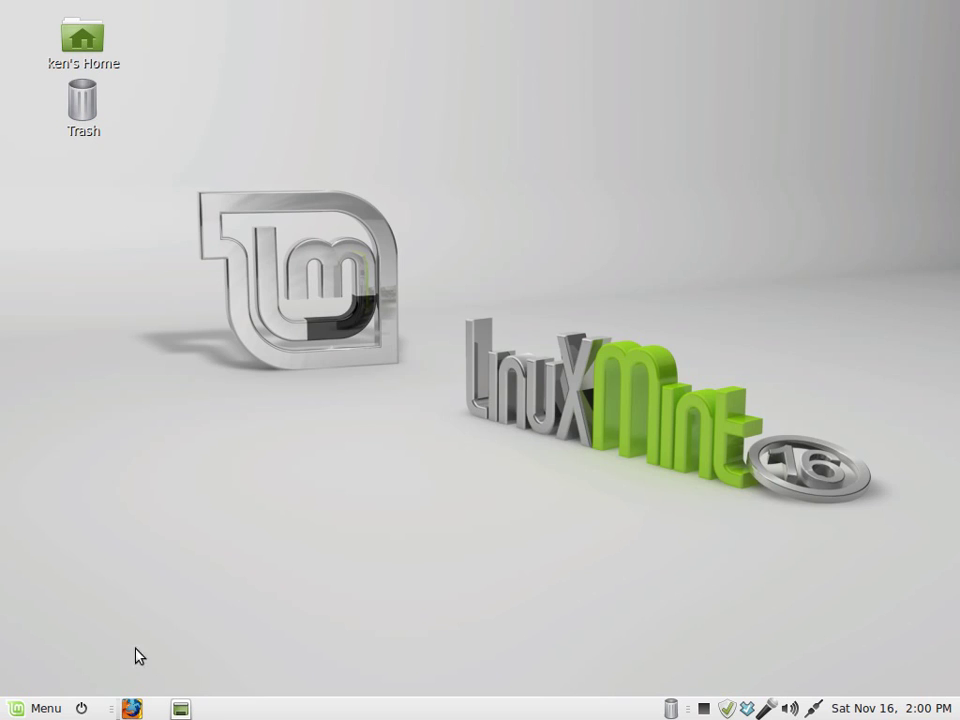
Step: Open the Mint menu and scroll through the full All Applications list
left_click(45, 708)
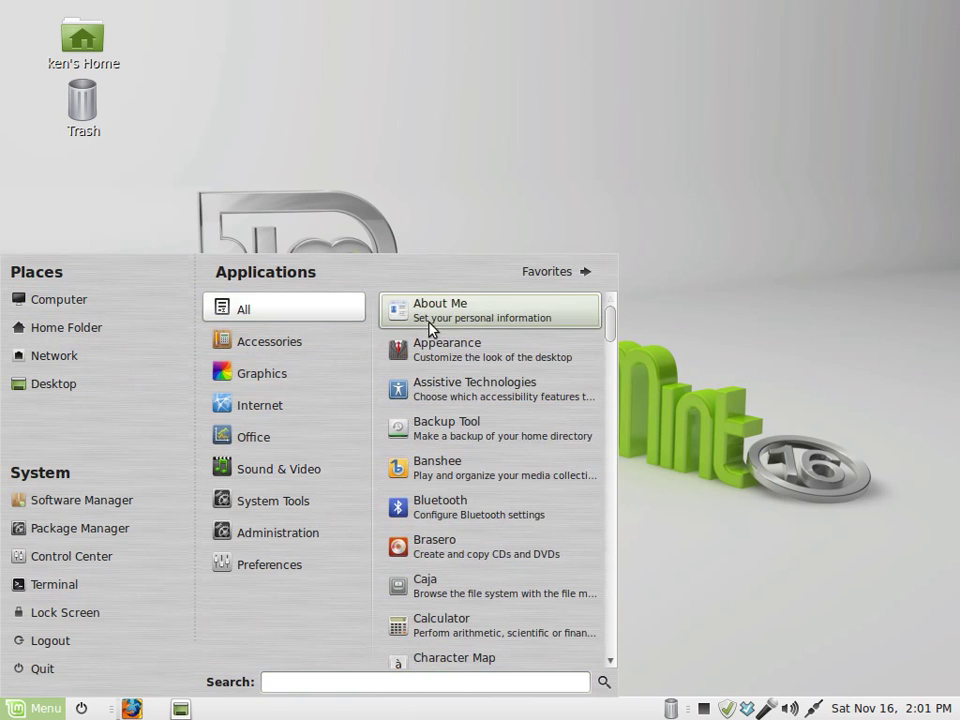
scroll(515, 390, "down", 3)
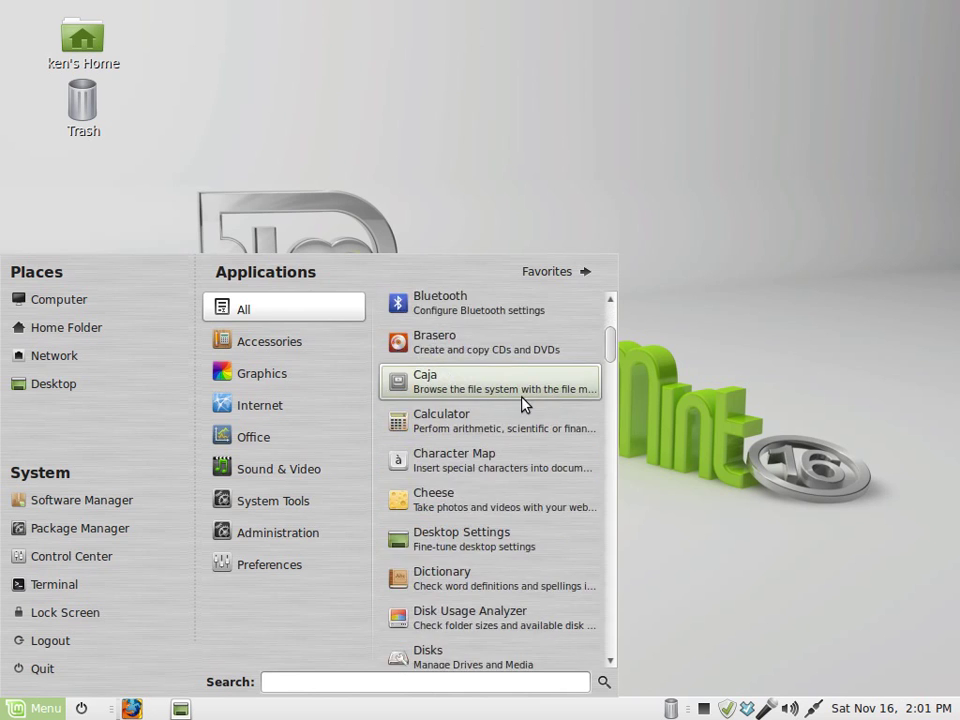
scroll(521, 402, "down", 3)
scroll(521, 402, "down", 5)
scroll(521, 402, "down", 4)
scroll(521, 402, "down", 5)
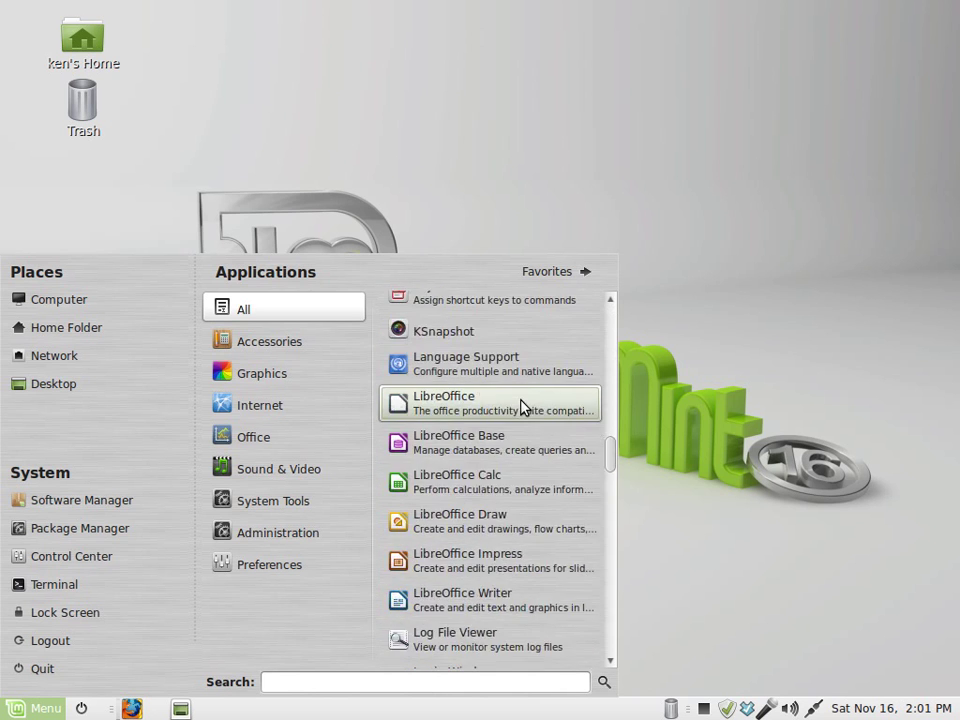
scroll(521, 402, "down", 5)
scroll(525, 420, "down", 5)
scroll(531, 435, "down", 5)
scroll(531, 435, "down", 5)
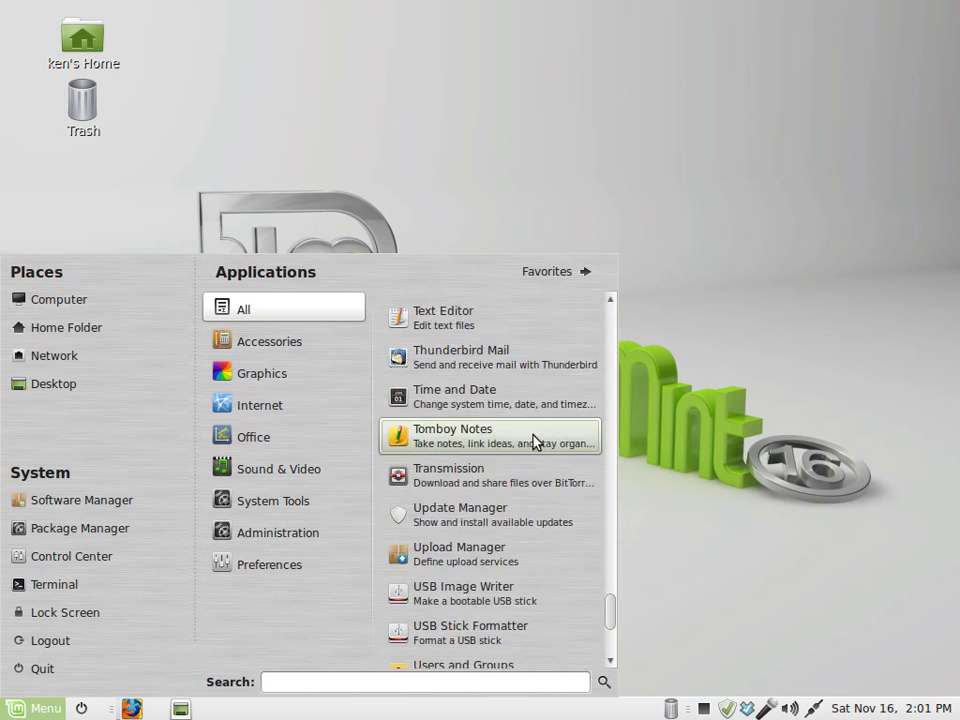
scroll(536, 445, "down", 3)
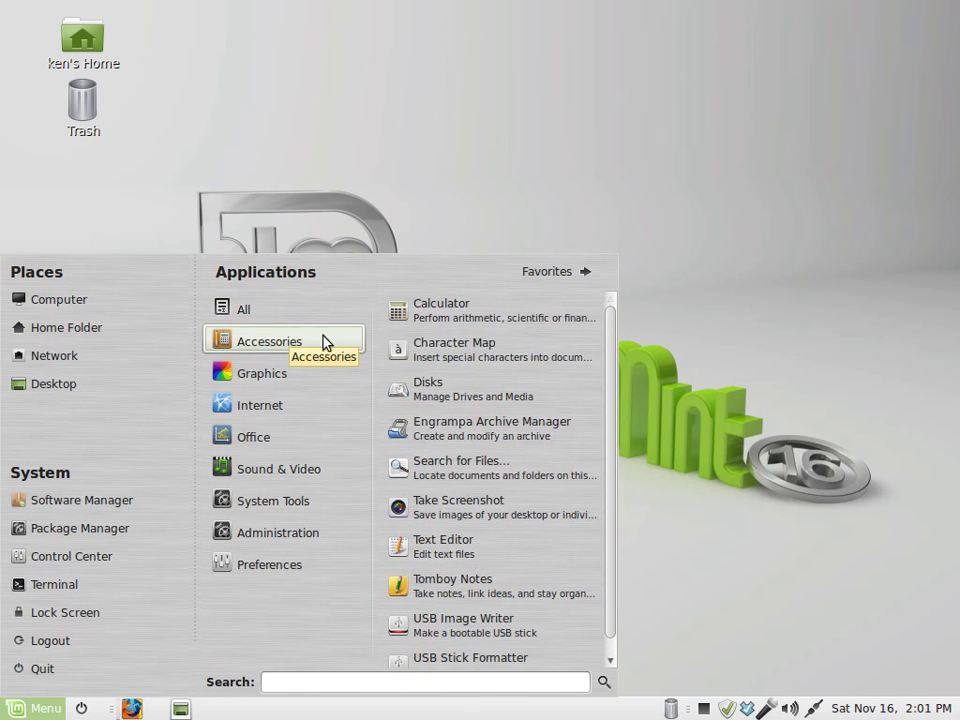
mouse_move(269, 341)
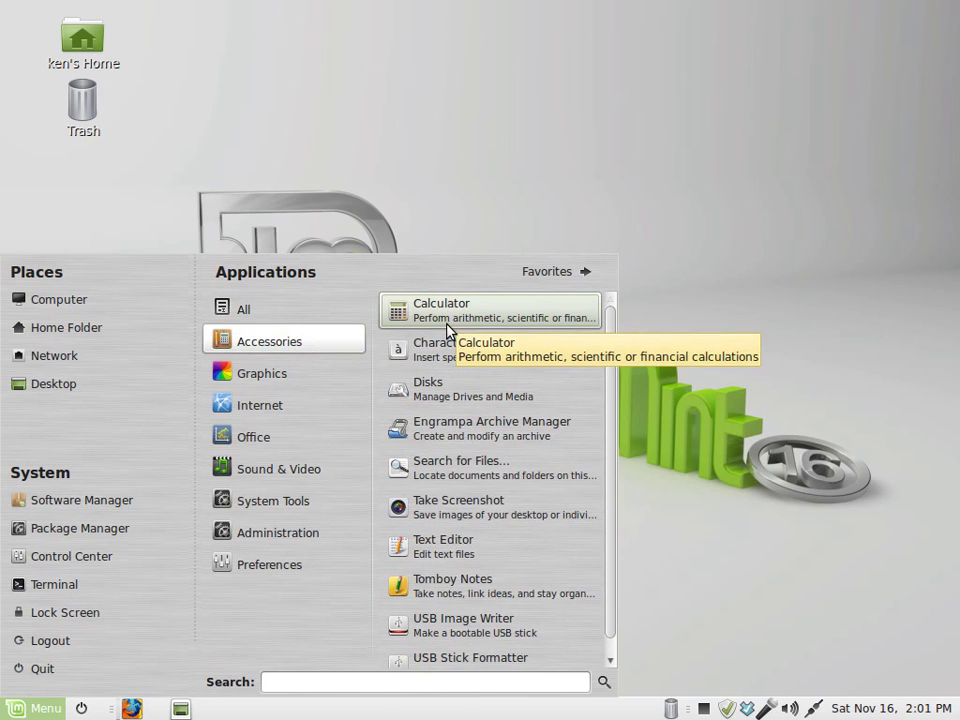
scroll(445, 338, "down", 1)
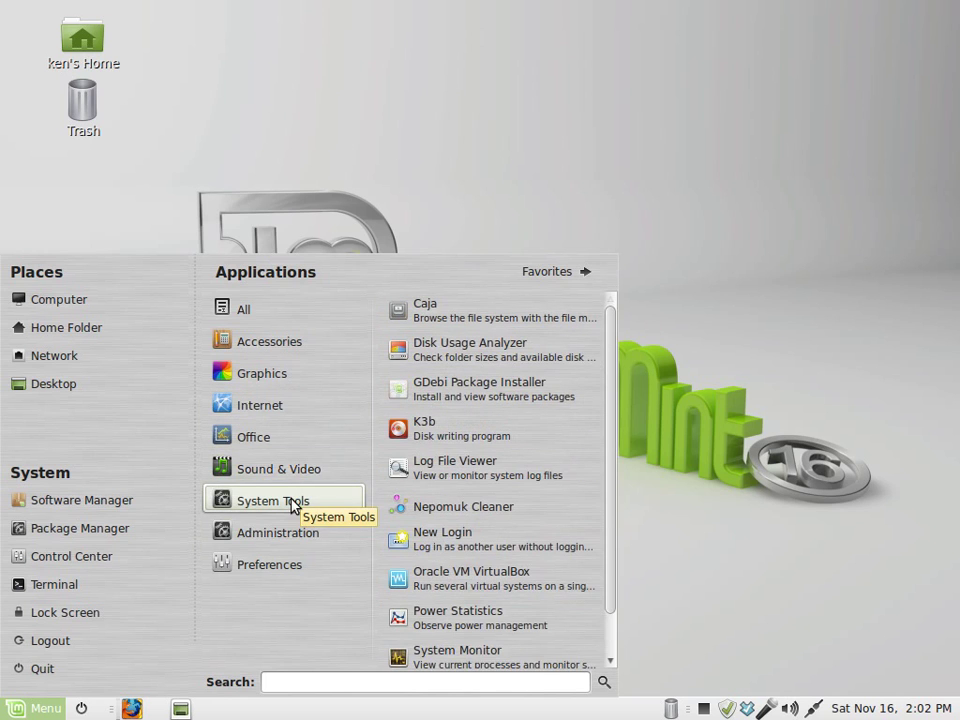
mouse_move(273, 501)
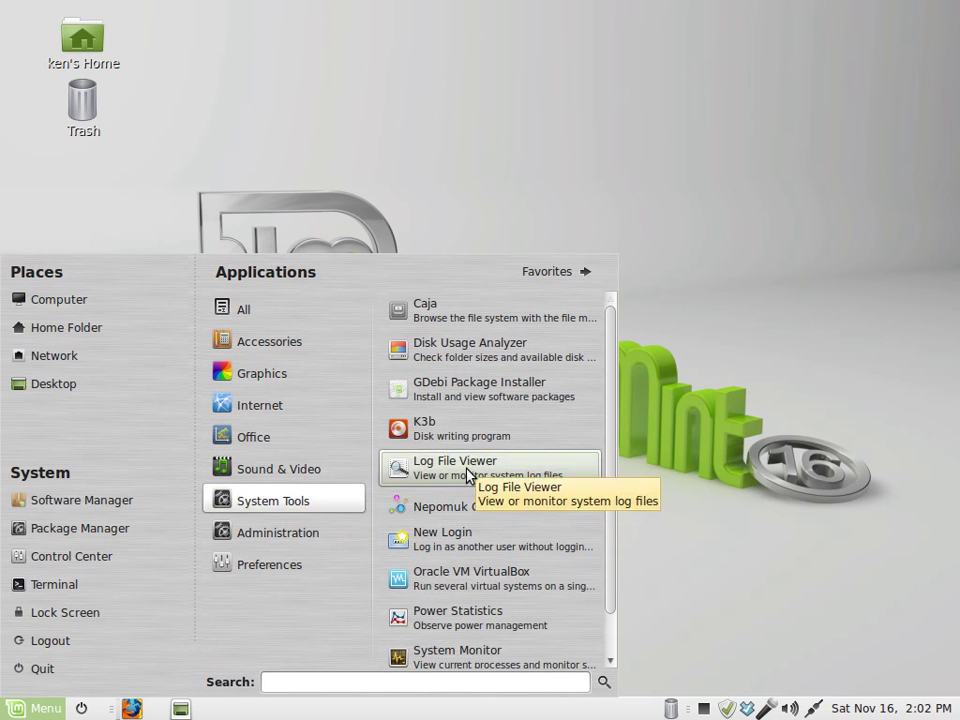
Step: Scroll the System Tools list, then the Administration list down to Users and Groups
scroll(482, 433, "down", 1)
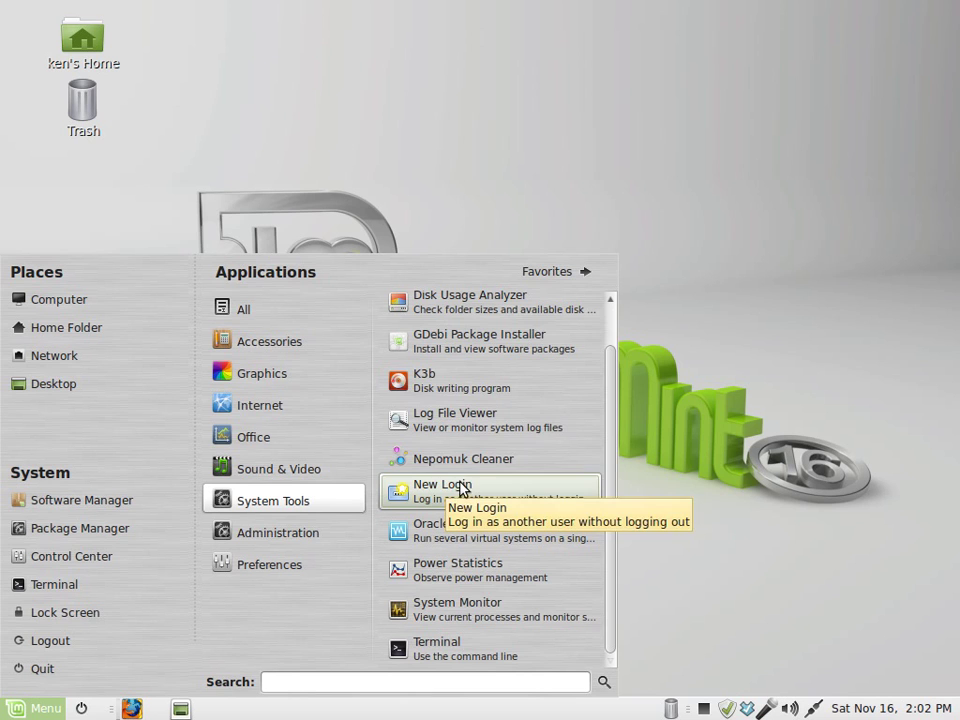
scroll(392, 364, "up", 1)
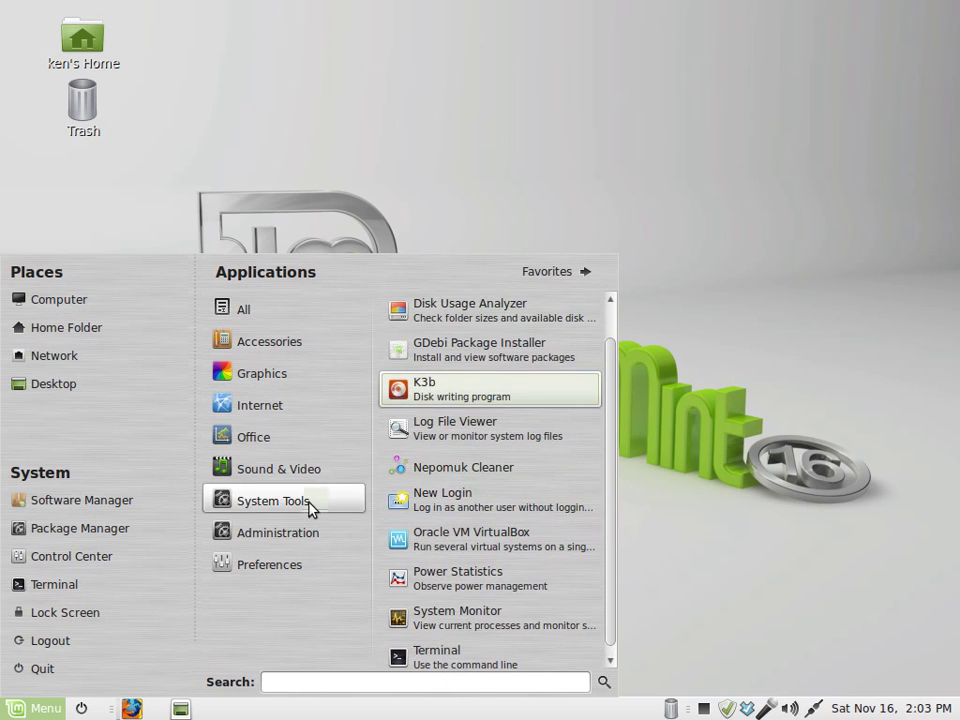
mouse_move(278, 532)
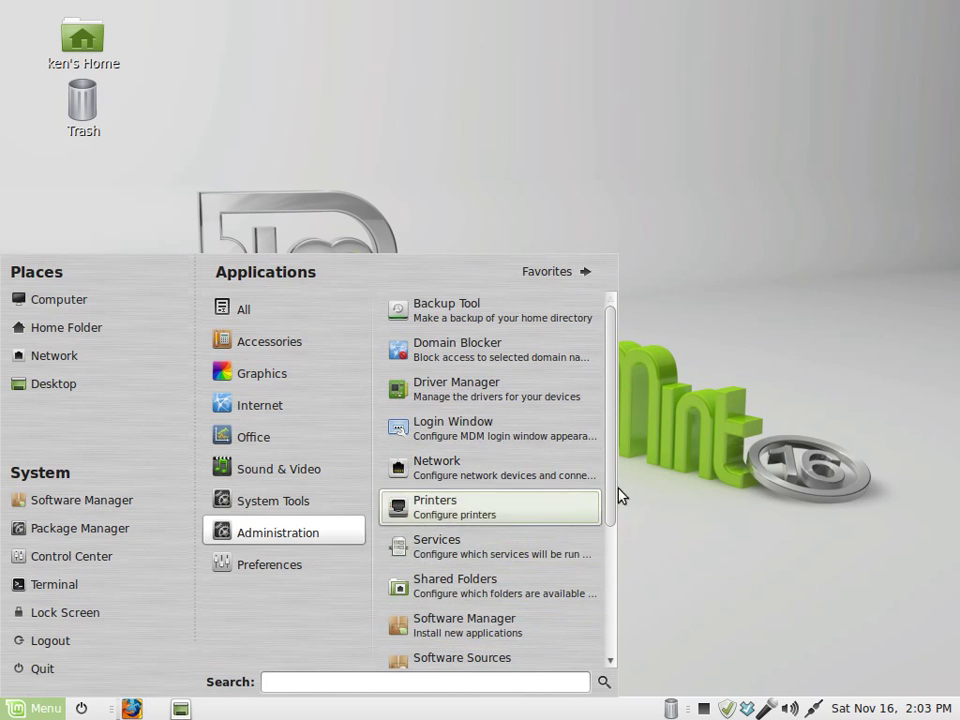
scroll(527, 488, "down", 2)
scroll(527, 488, "down", 1)
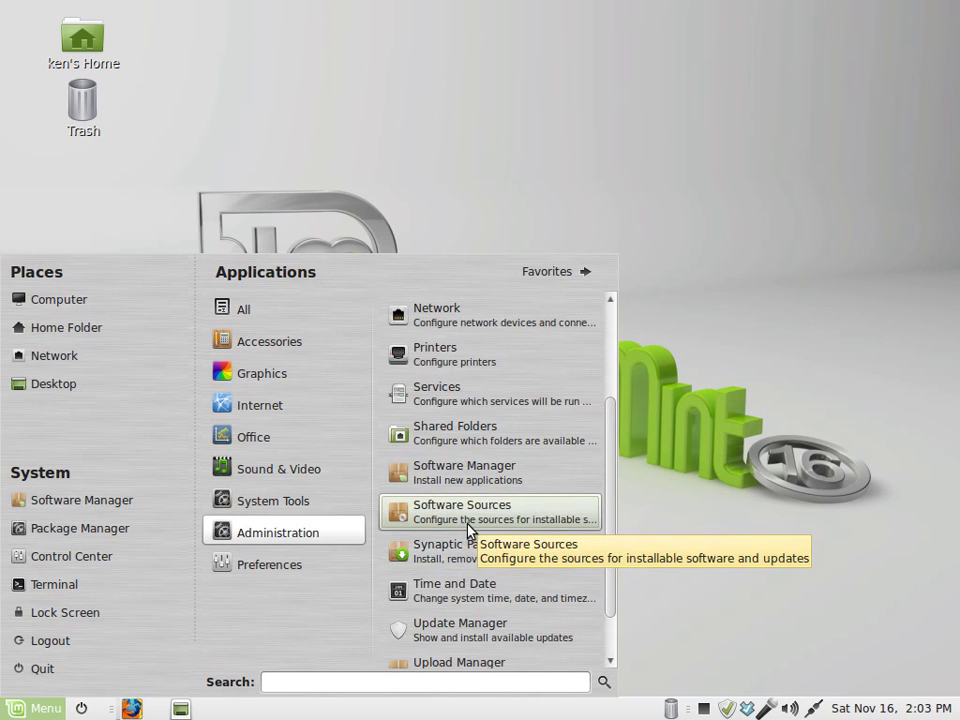
scroll(476, 535, "down", 1)
scroll(476, 535, "down", 1)
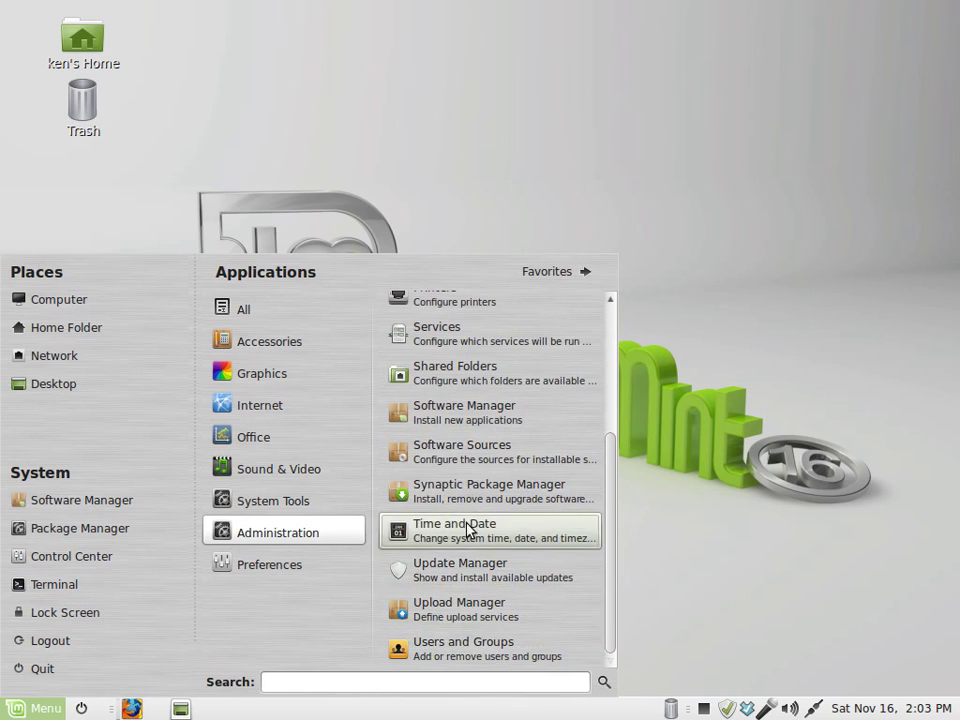
mouse_move(269, 564)
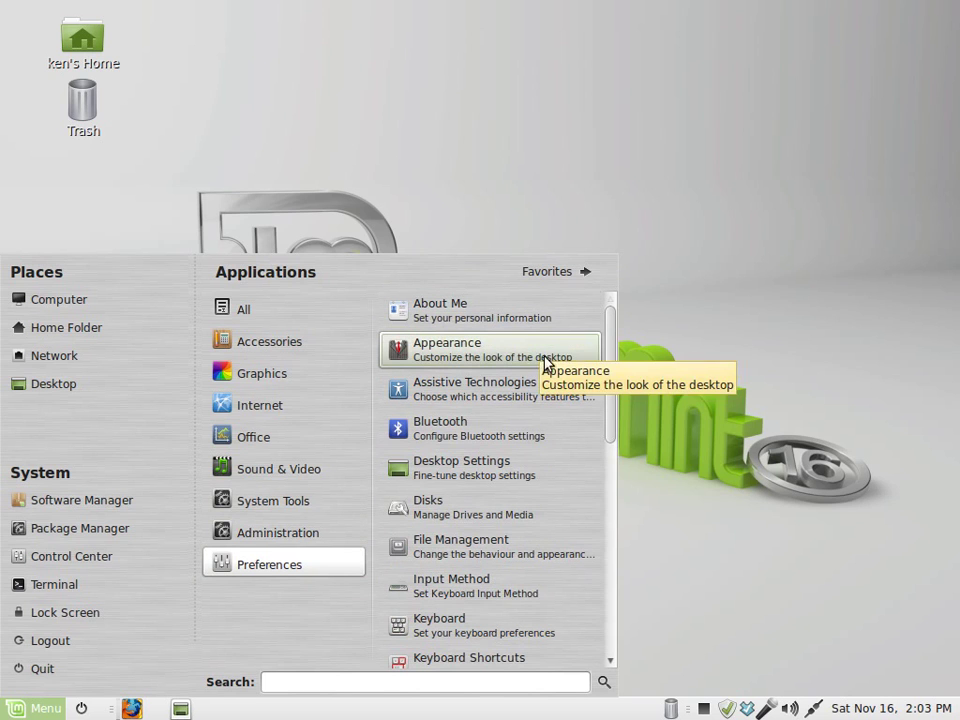
Step: Launch and close Appearance Preferences, then scroll the reopened menu's Preferences list to Startup Applications
left_click(433, 350)
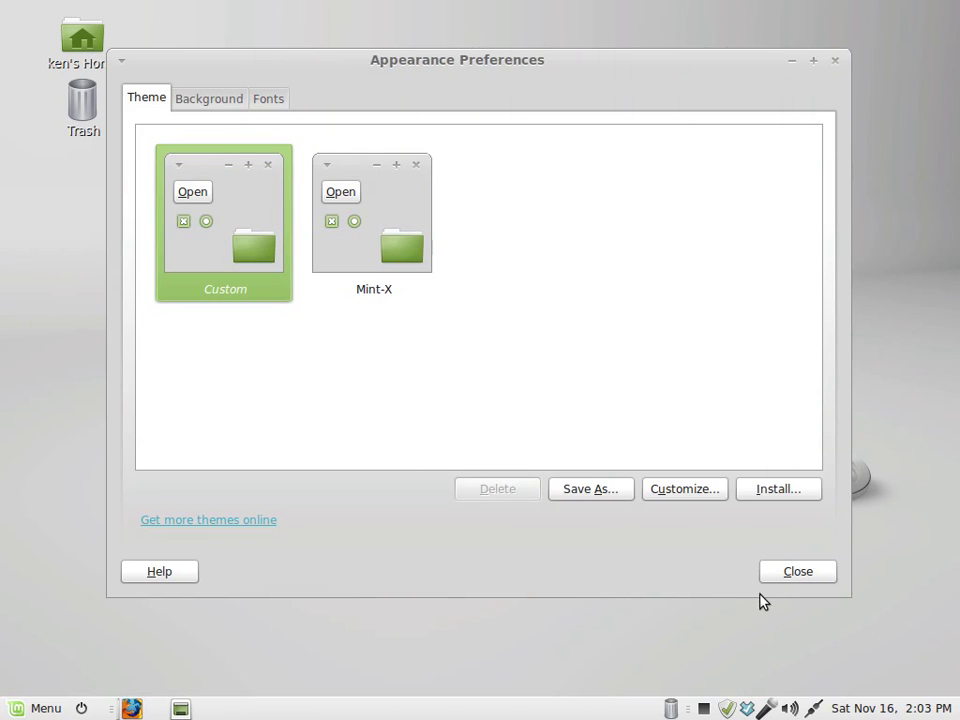
left_click(779, 572)
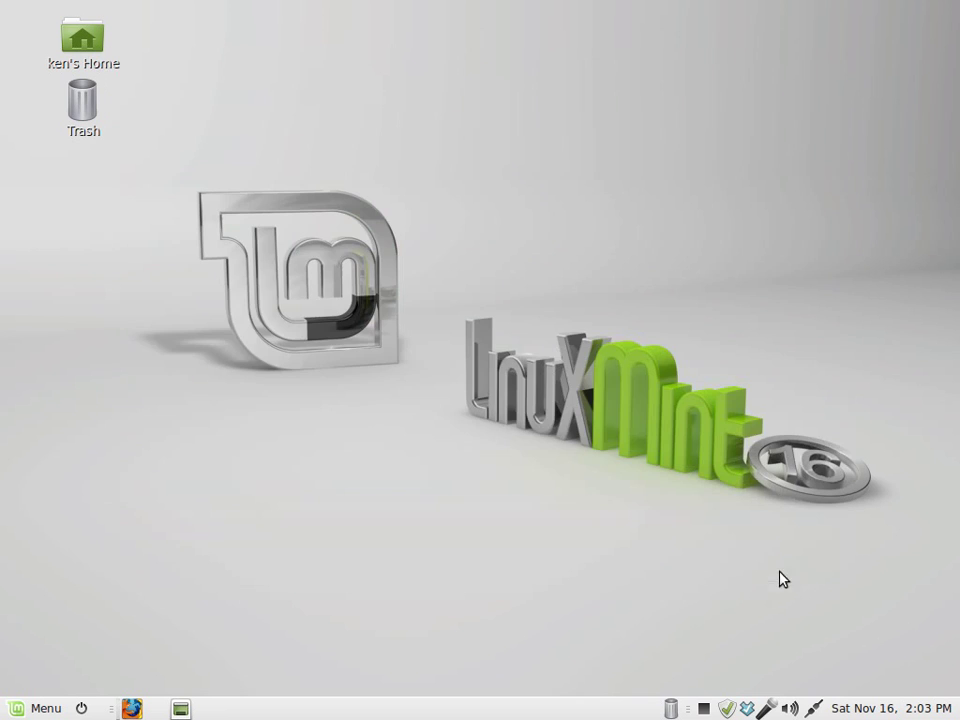
left_click(31, 707)
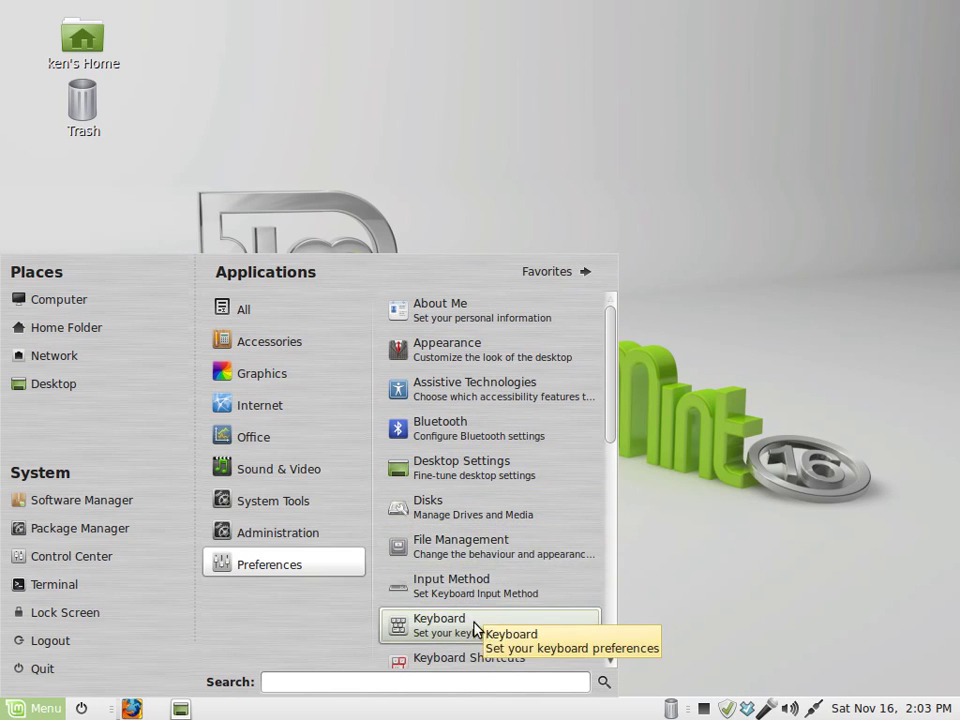
scroll(617, 521, "down", 3)
scroll(591, 579, "up", 3)
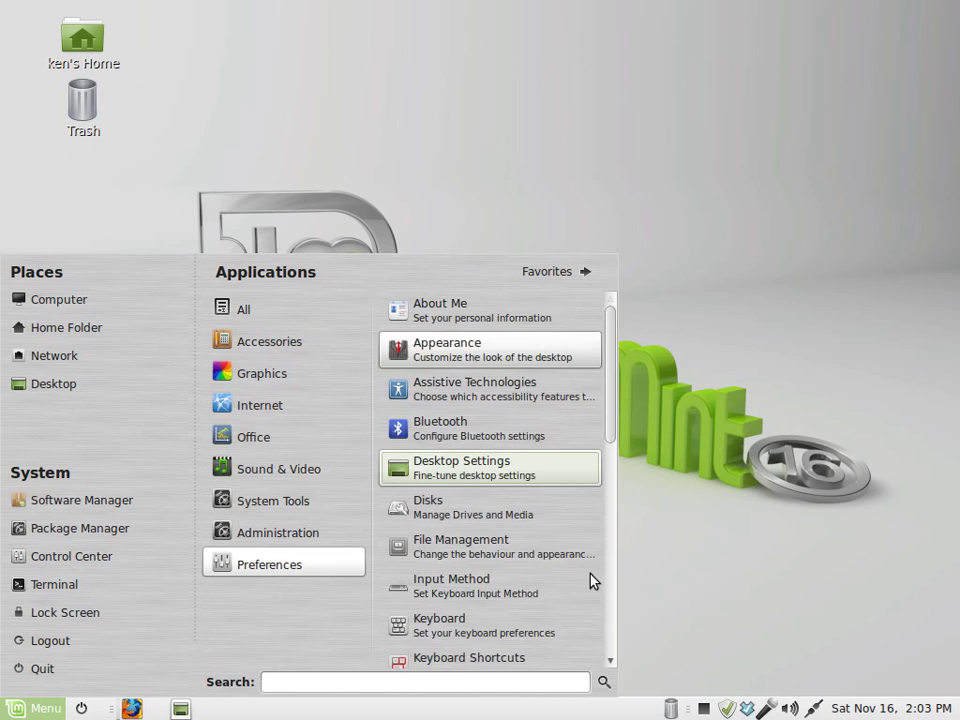
scroll(600, 500, "down", 6)
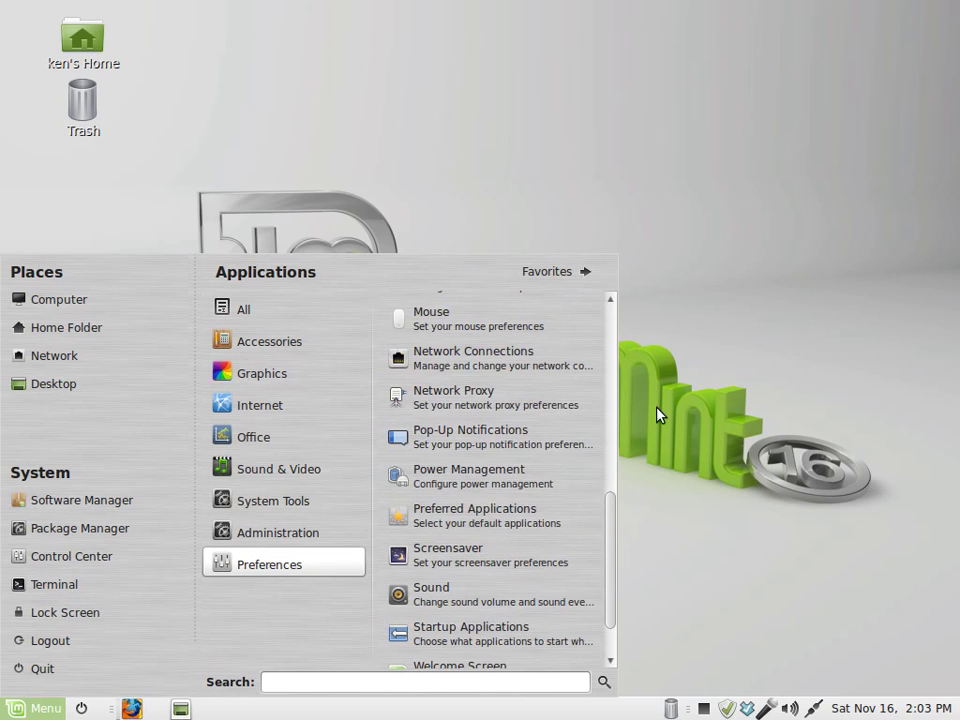
Step: Bring up the panel's Shut down dialog and dismiss it without shutting down
key("Escape")
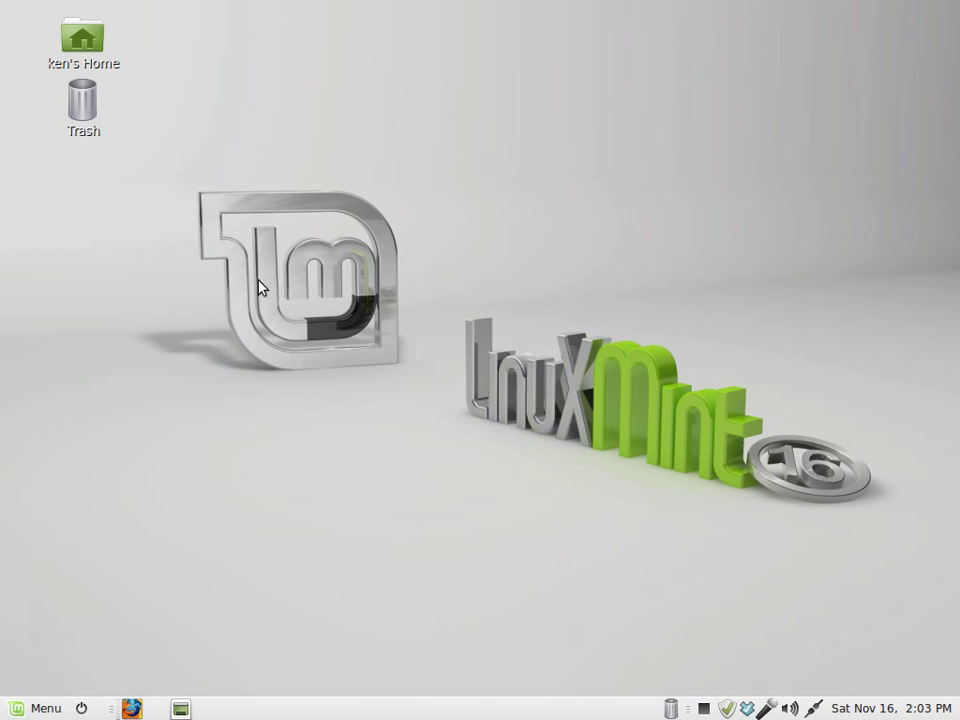
left_click(24, 710)
left_click(84, 710)
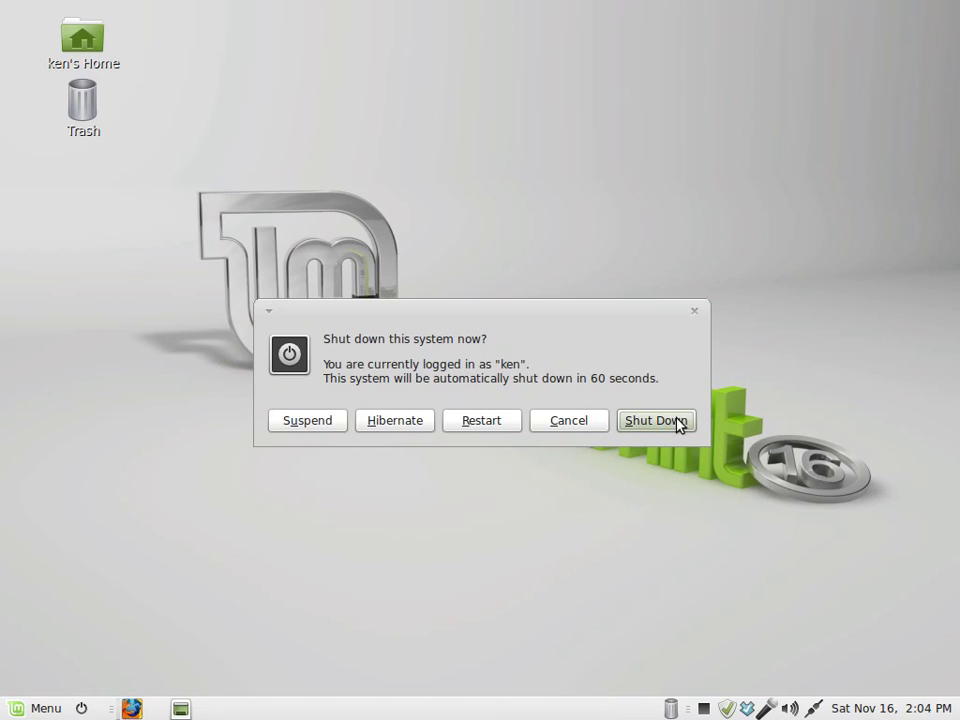
left_click(694, 311)
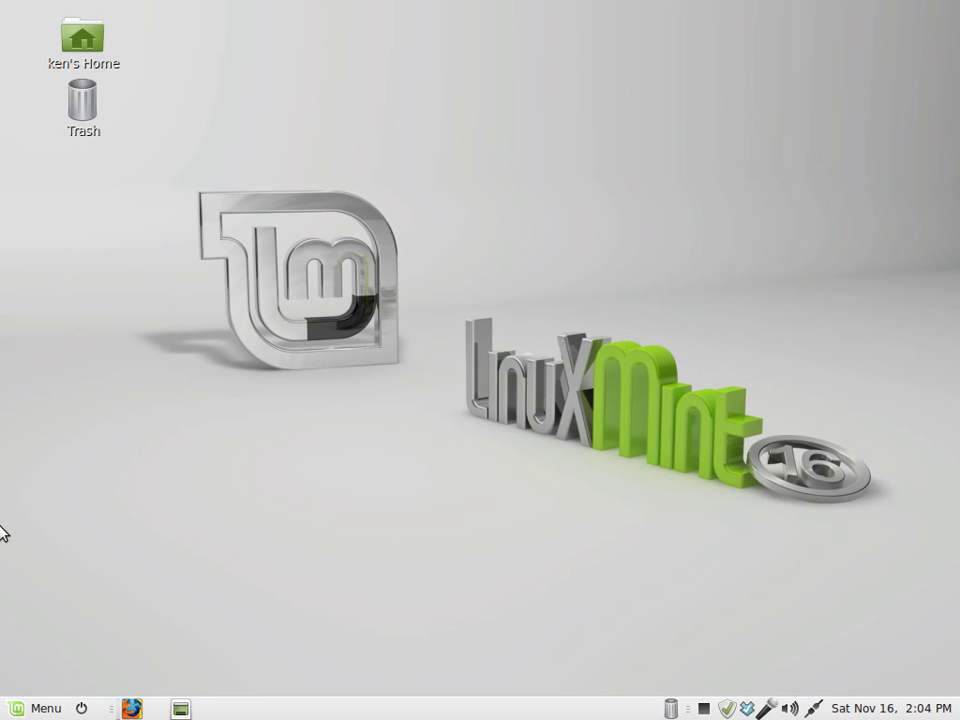
Step: Remove the Mint menu applet from the bottom panel
left_click(32, 709)
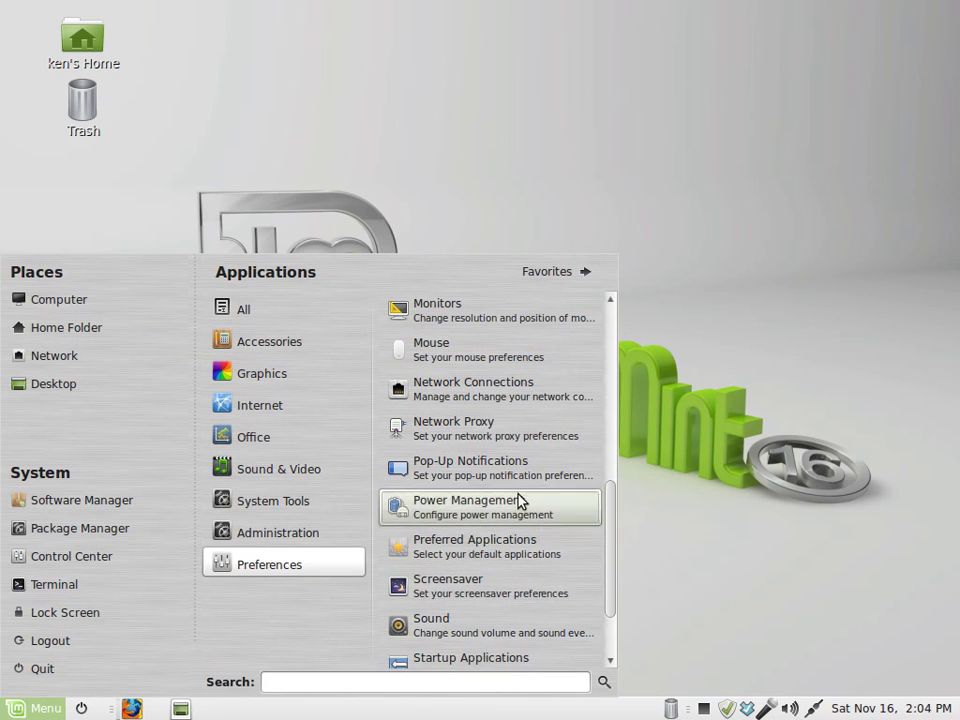
left_click(698, 279)
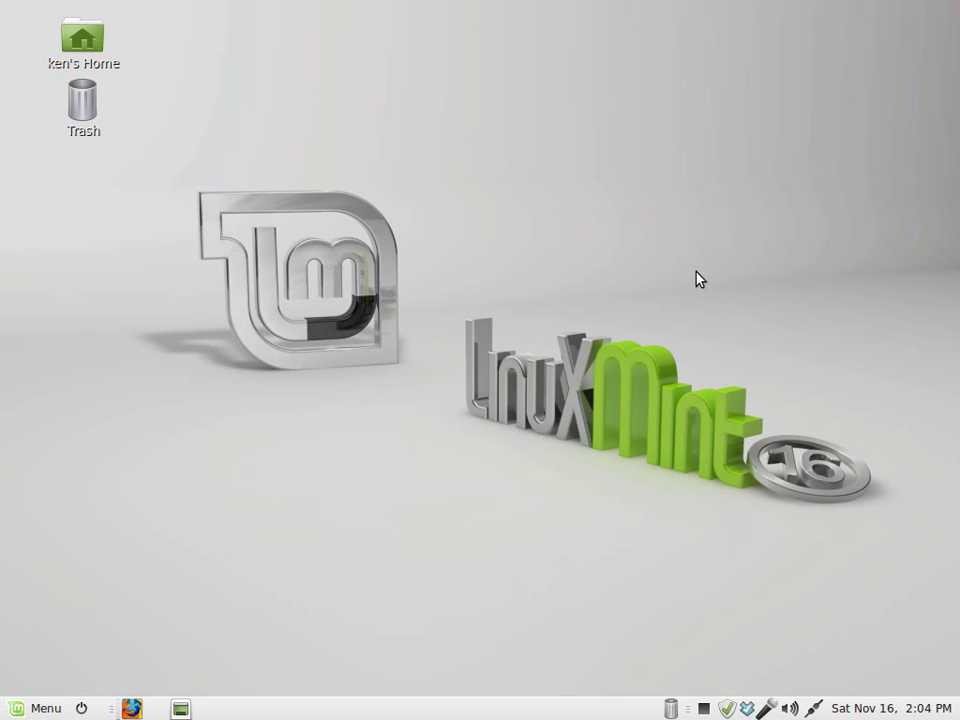
right_click(32, 709)
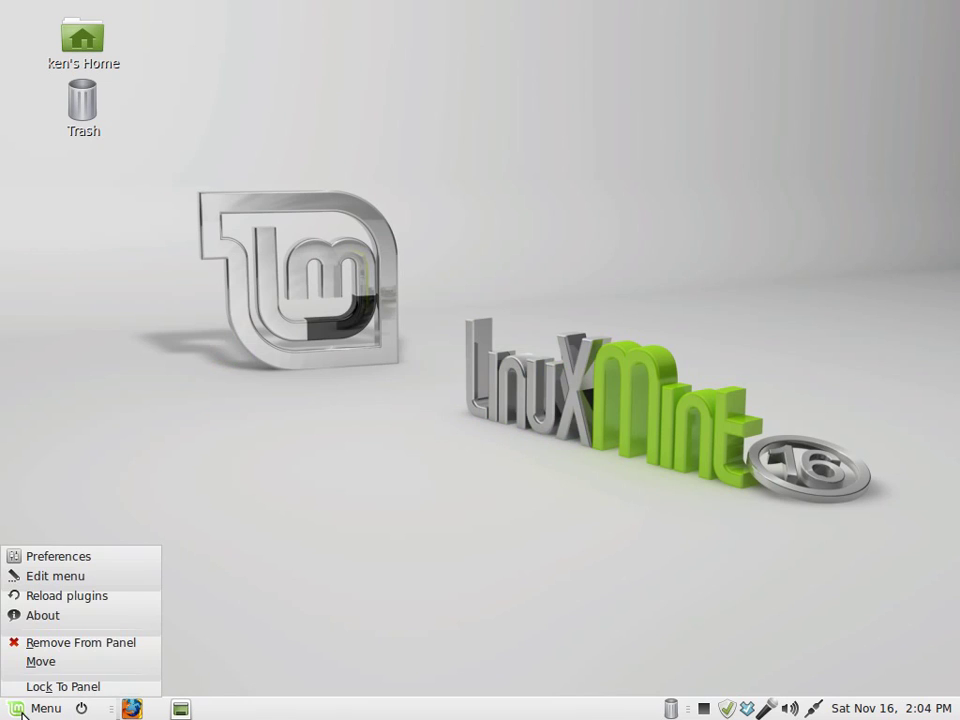
left_click(65, 656)
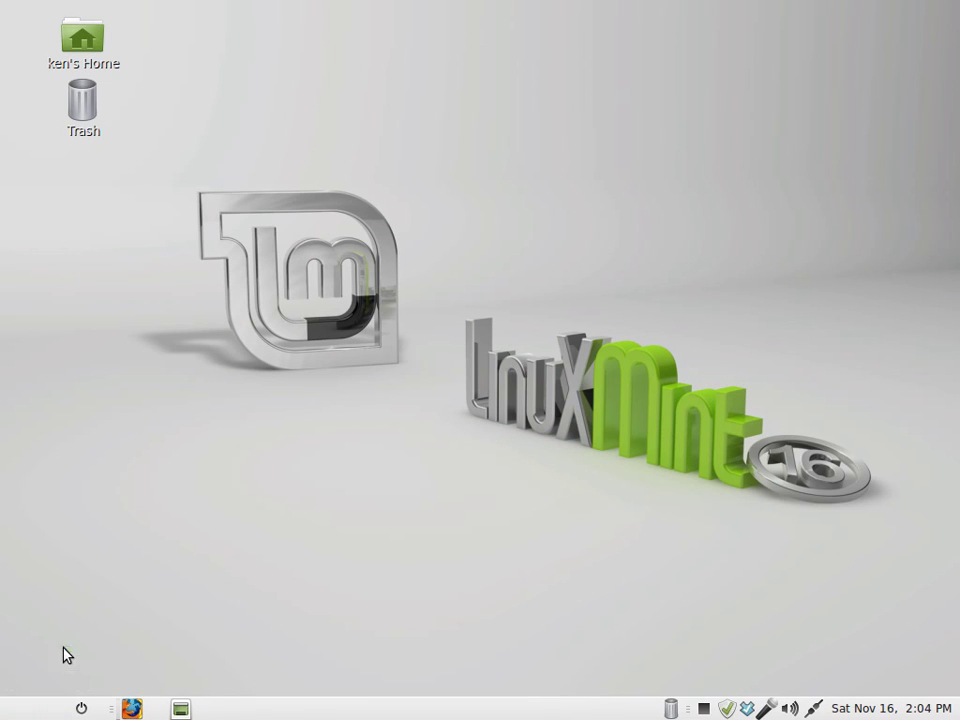
Step: Add the Menu Bar item to the panel and close the add-item window
right_click(20, 712)
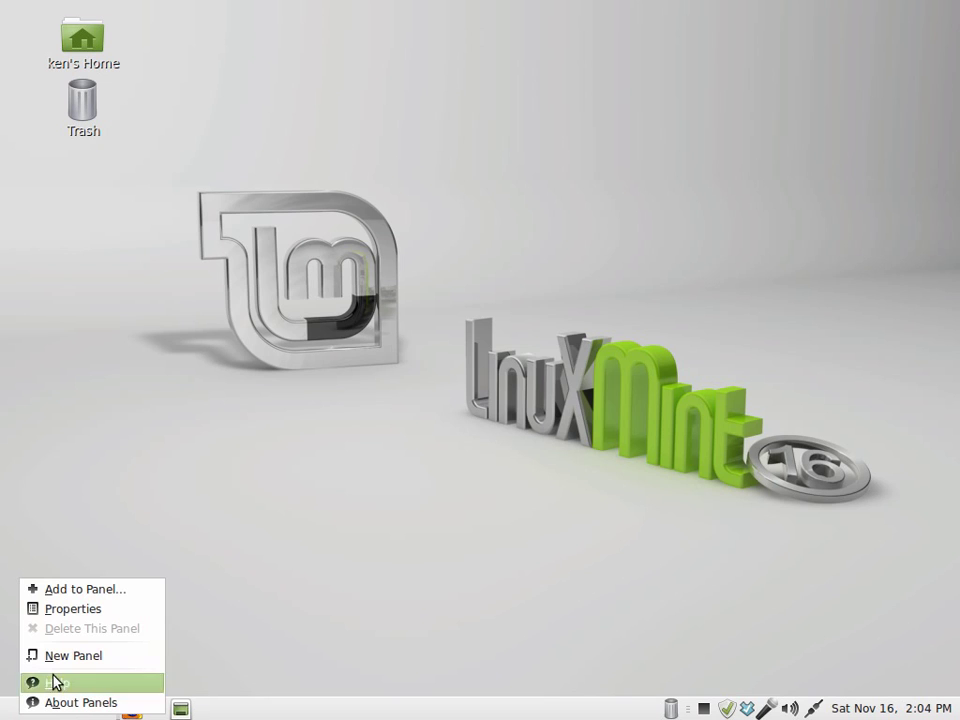
left_click(73, 590)
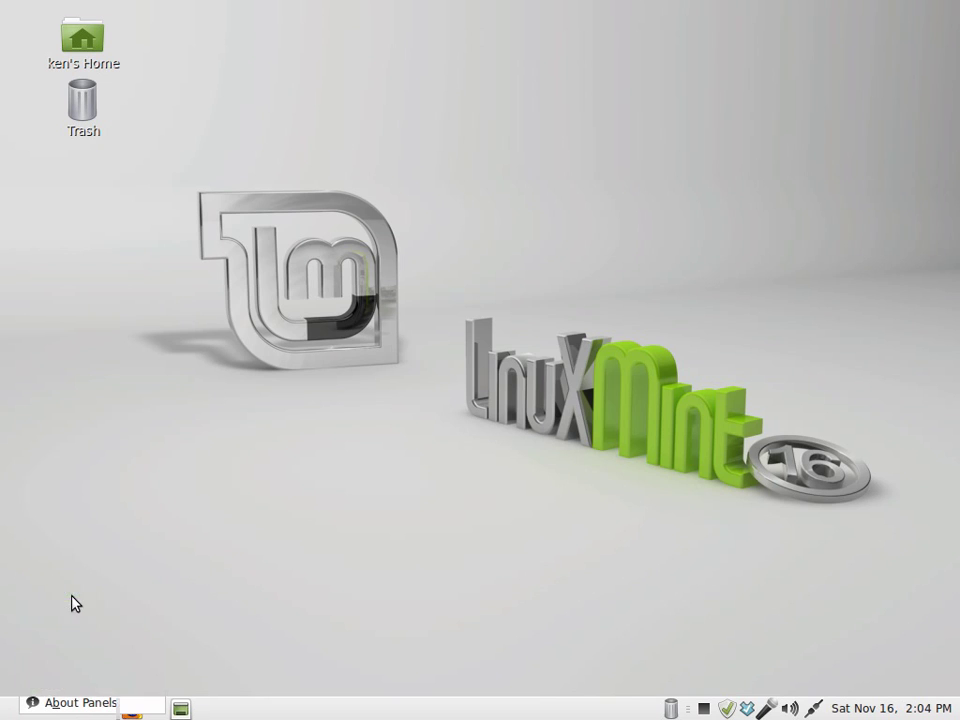
scroll(448, 360, "down", 1)
scroll(455, 362, "down", 4)
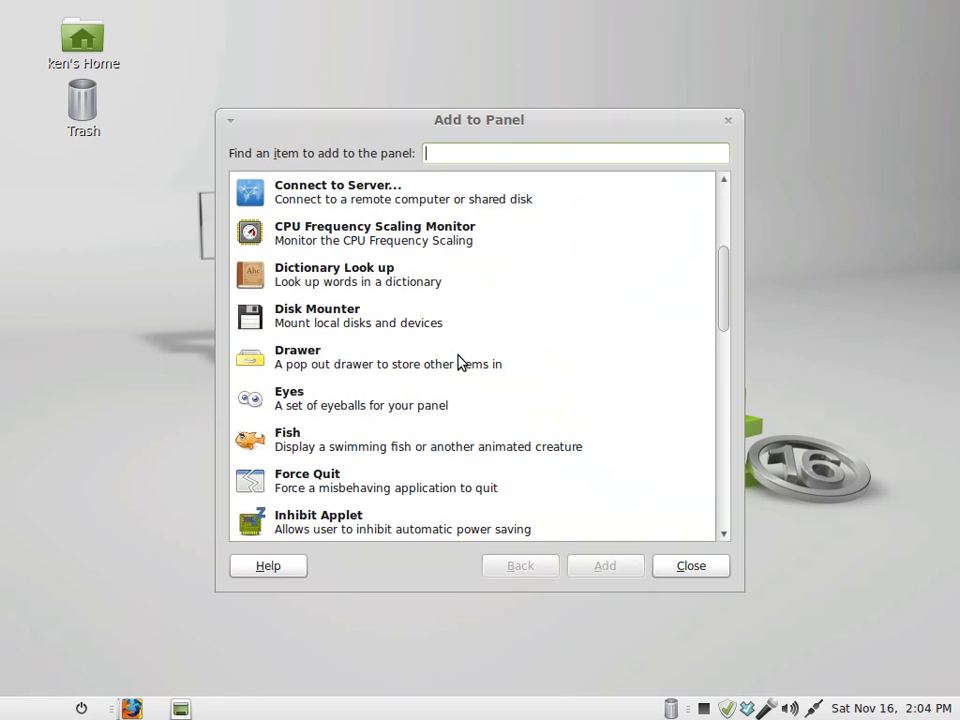
scroll(478, 343, "down", 5)
scroll(470, 350, "down", 2)
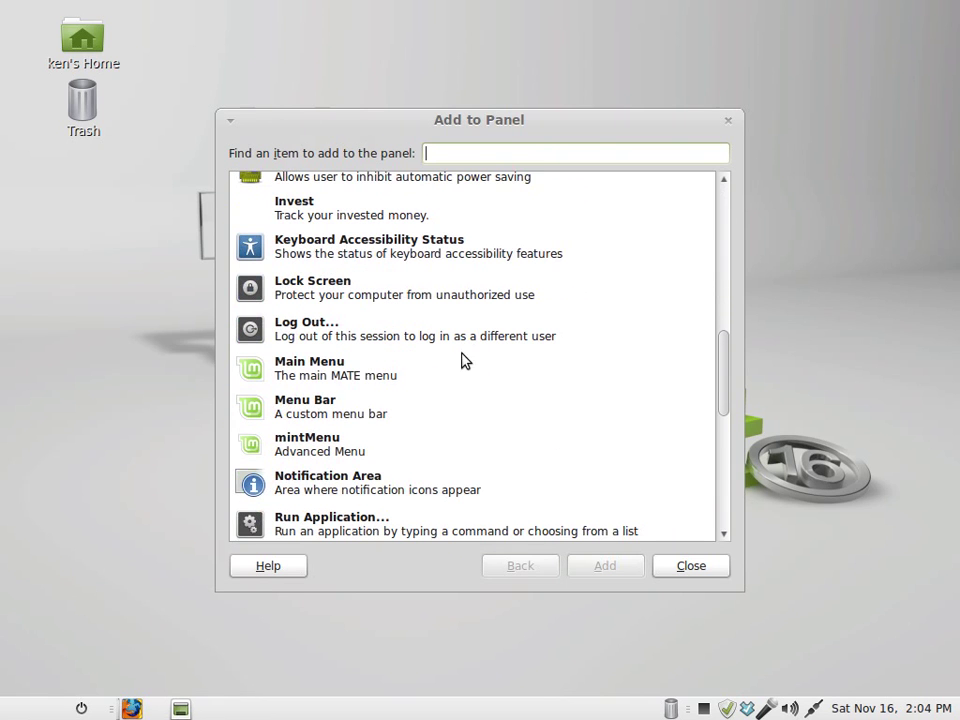
left_click(281, 405)
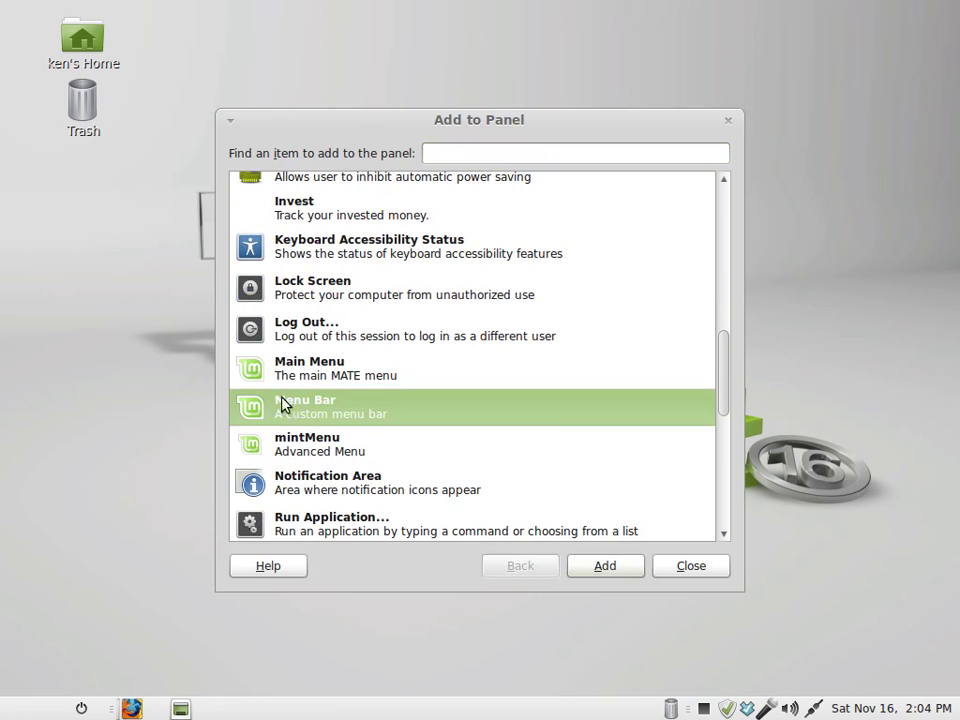
left_click(602, 560)
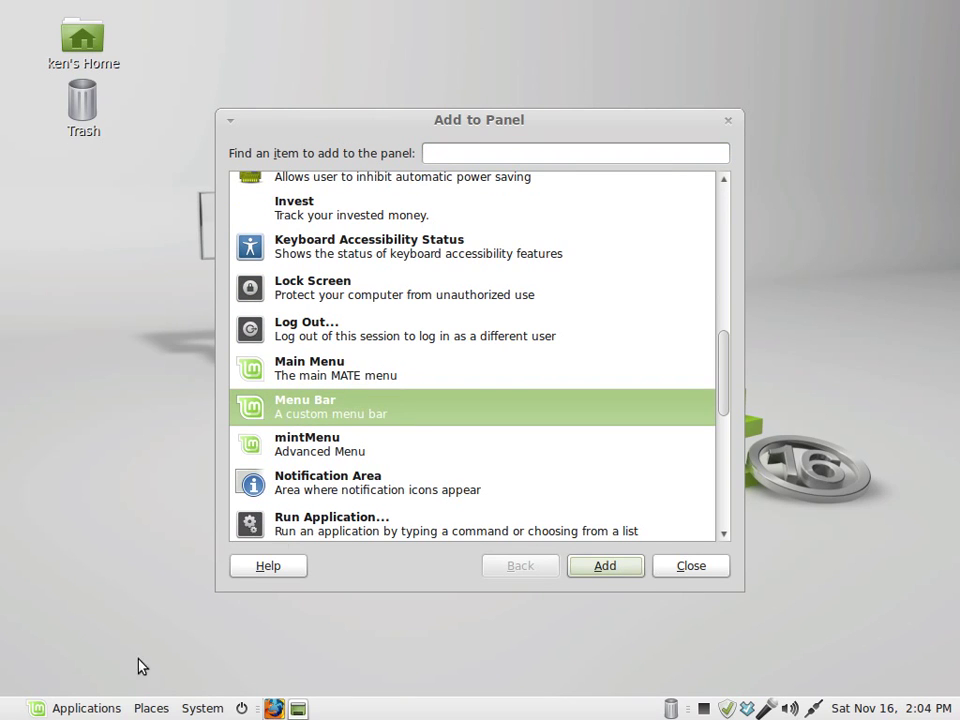
left_click(679, 566)
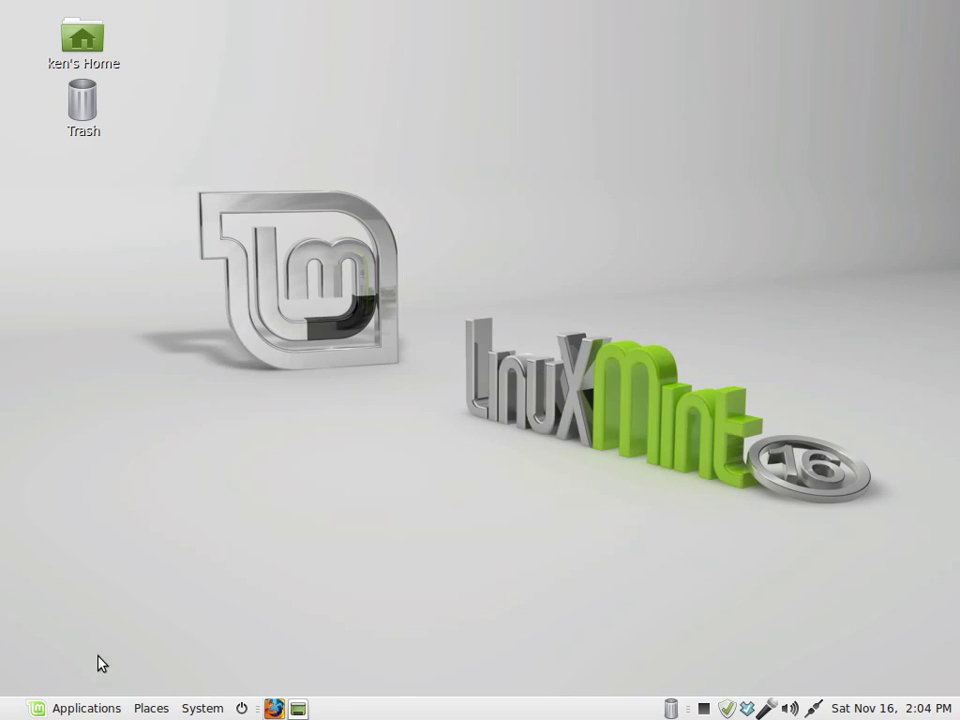
Step: Try the new System menu, then show the Accessories programs in the Applications menu
left_click(60, 708)
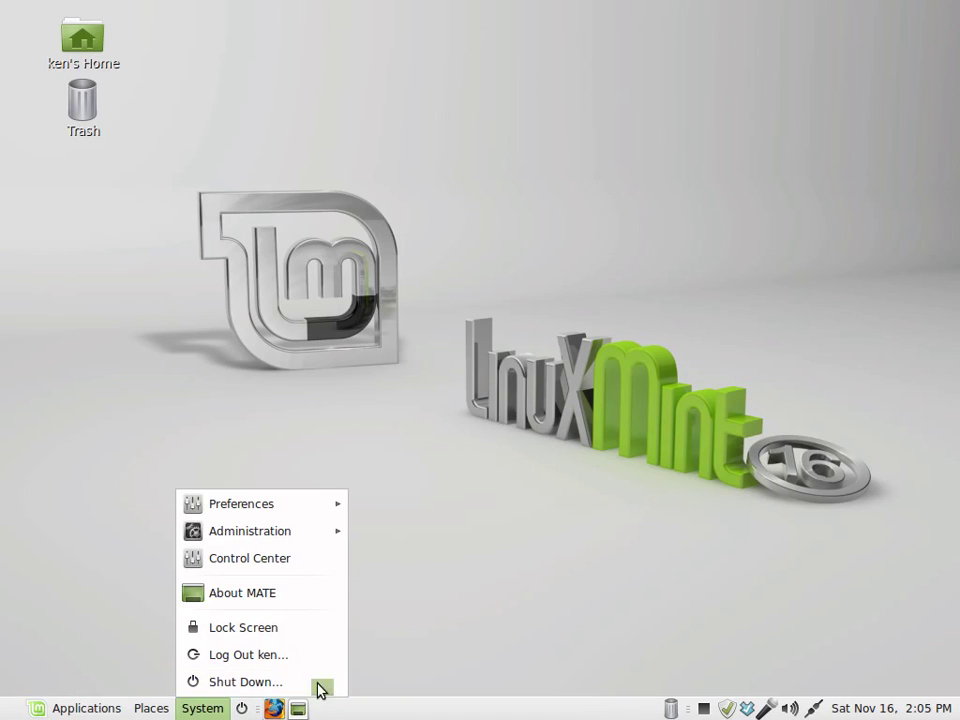
left_click(494, 540)
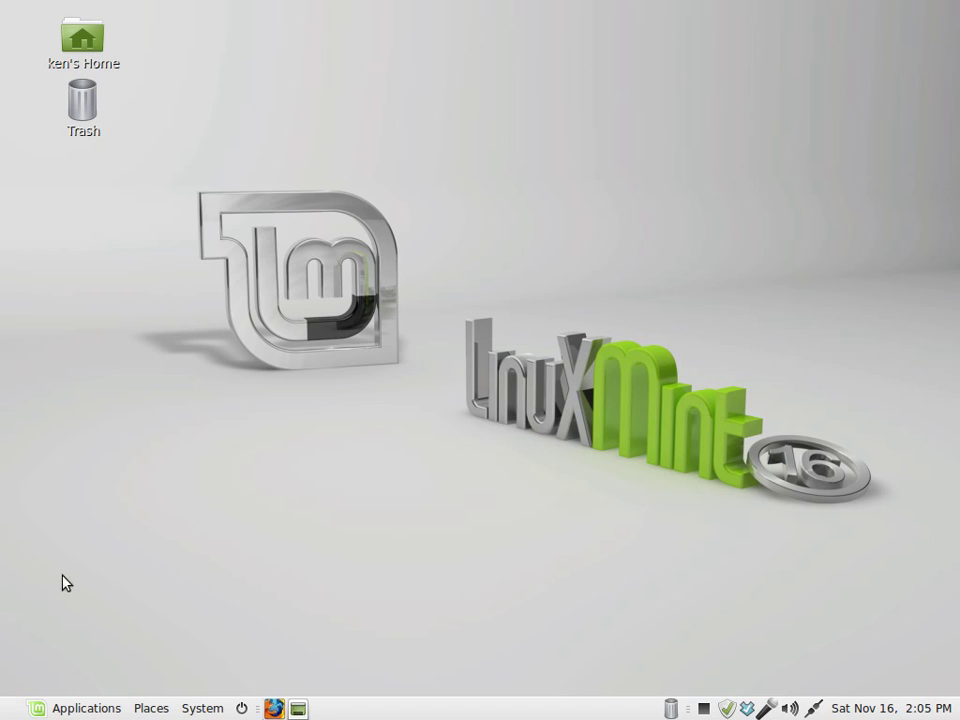
left_click(66, 710)
mouse_move(85, 546)
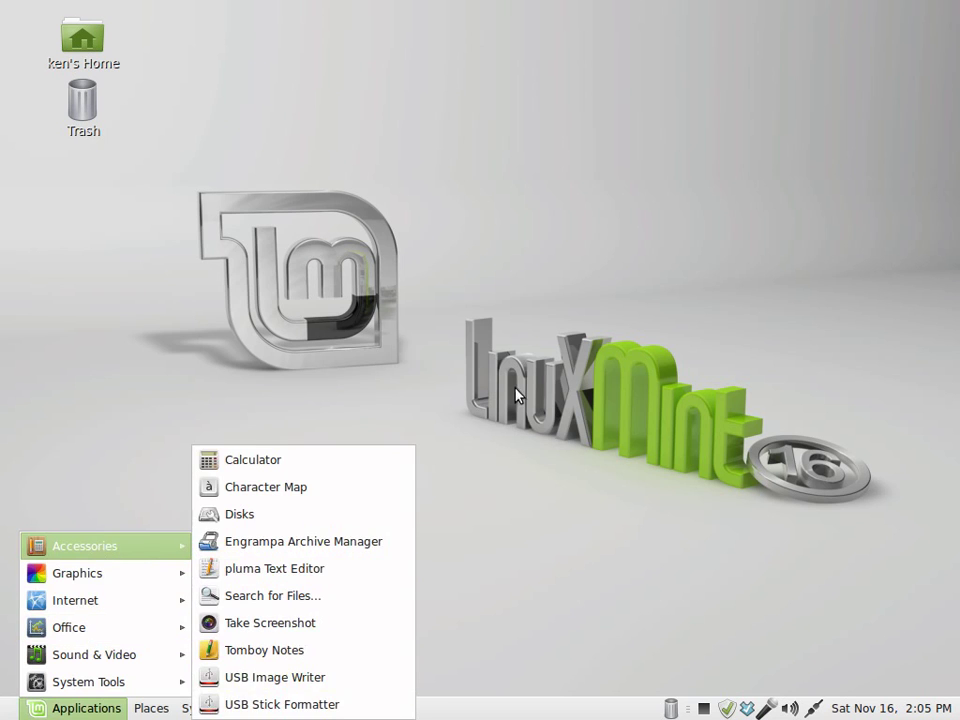
Step: Set the desktop background to the blue beach scene with rocky cliffs
left_click(452, 349)
right_click(330, 236)
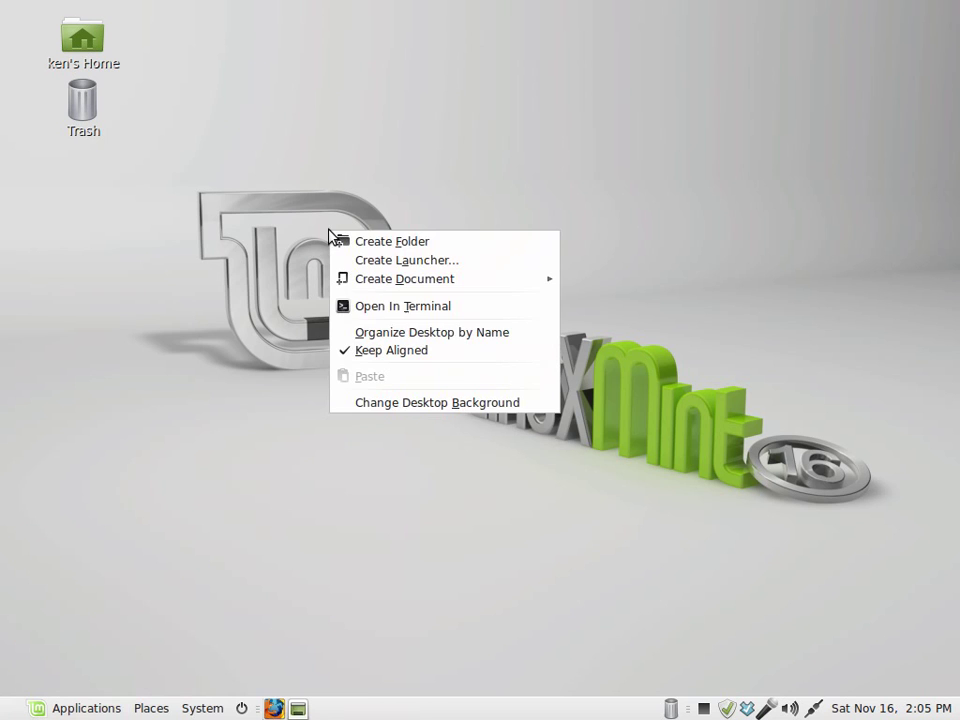
left_click(414, 402)
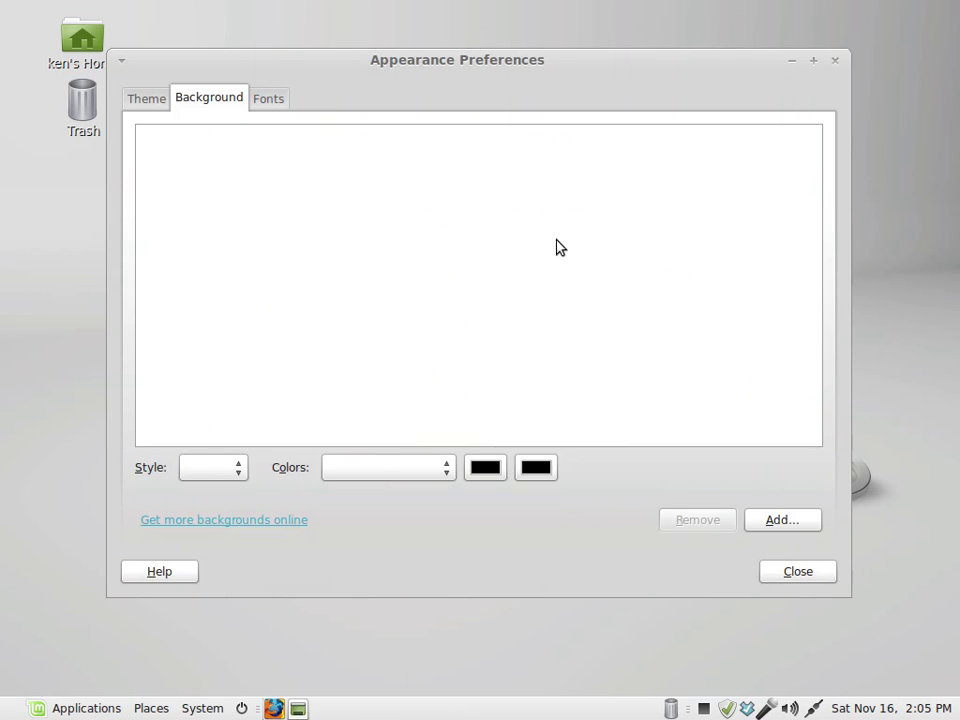
left_click(737, 373)
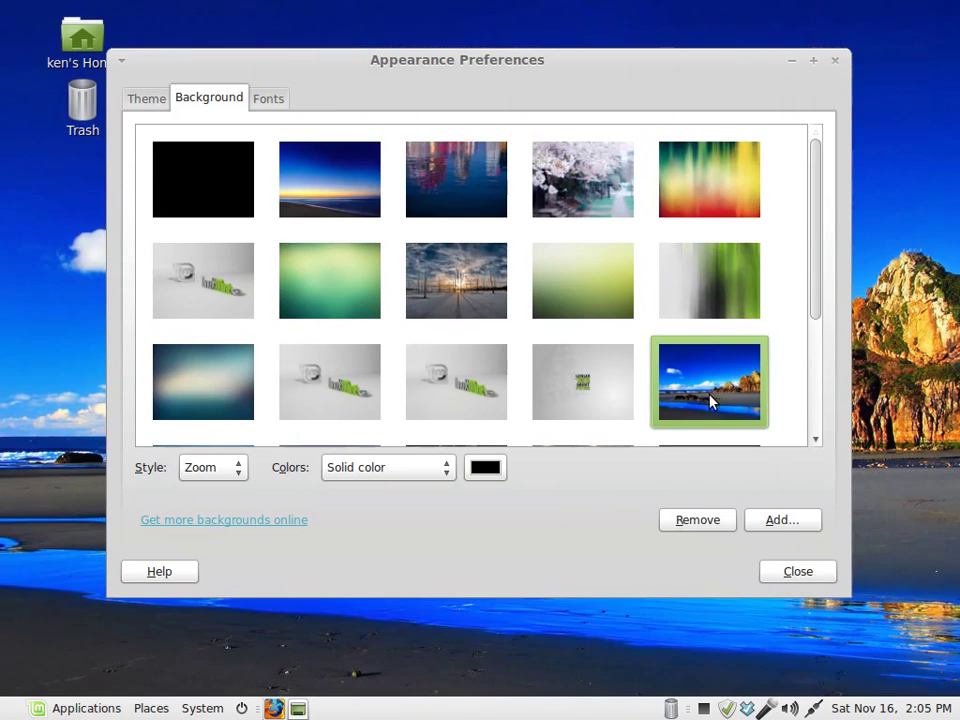
left_click(799, 576)
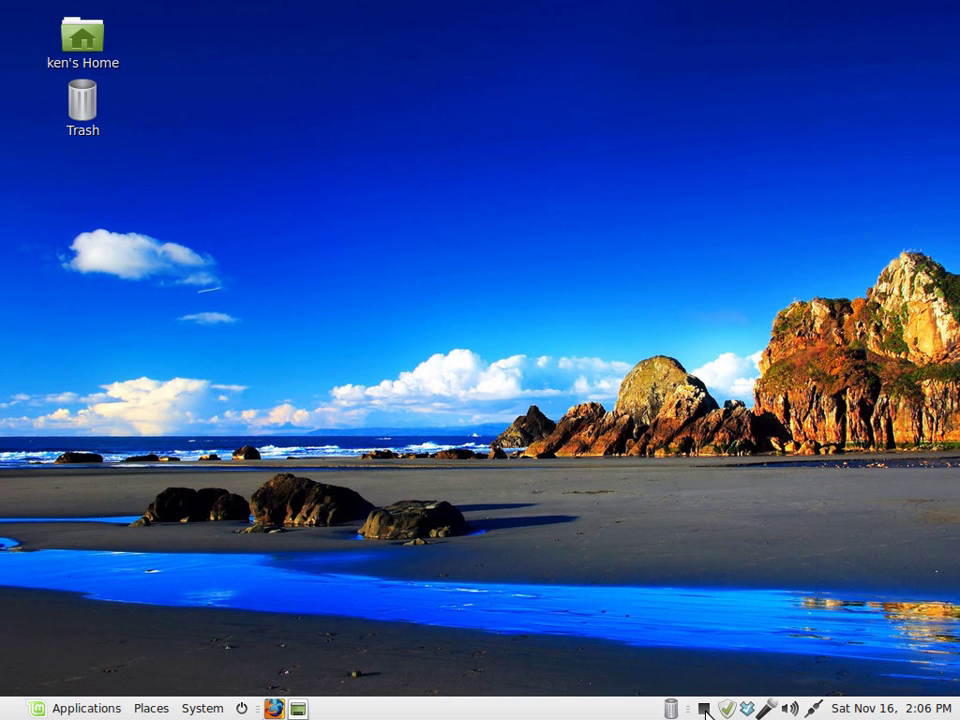
right_click(705, 710)
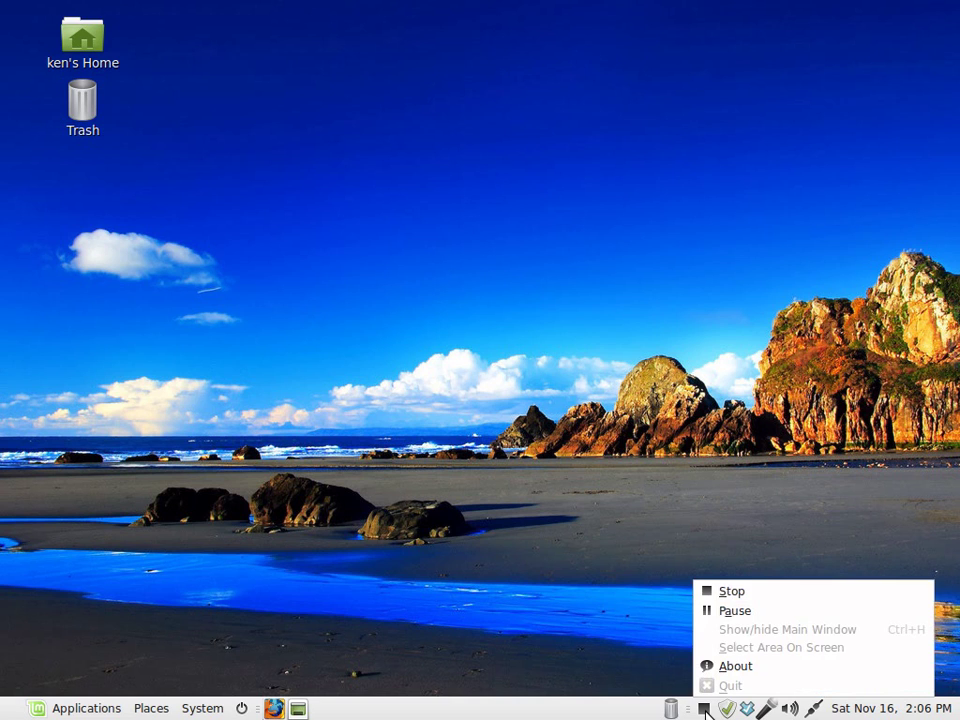